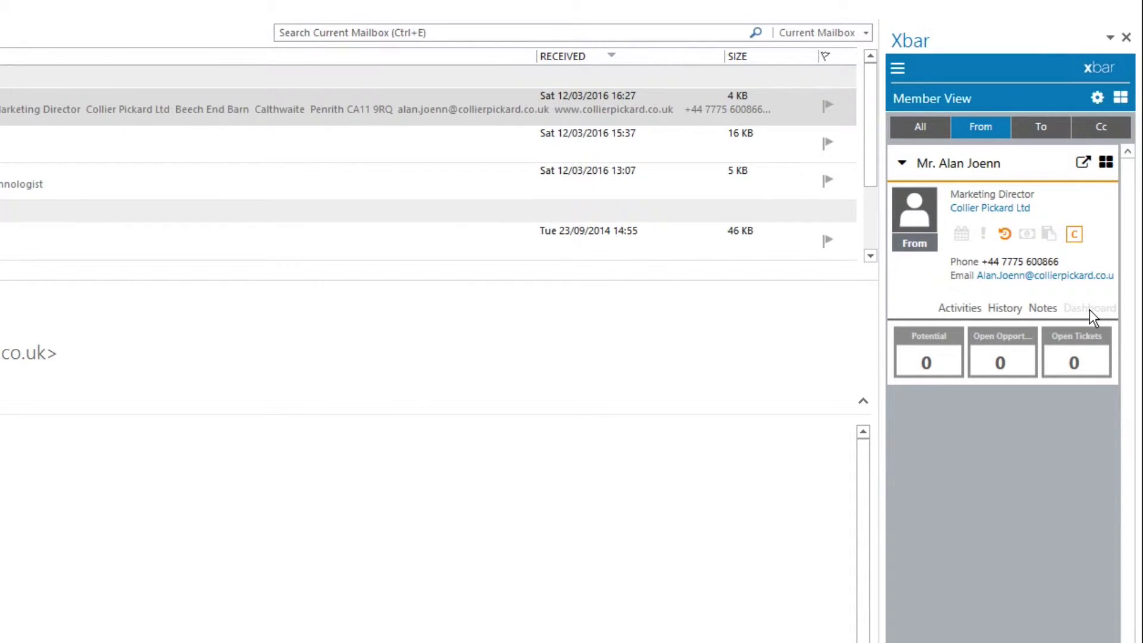
pyautogui.click(1106, 163)
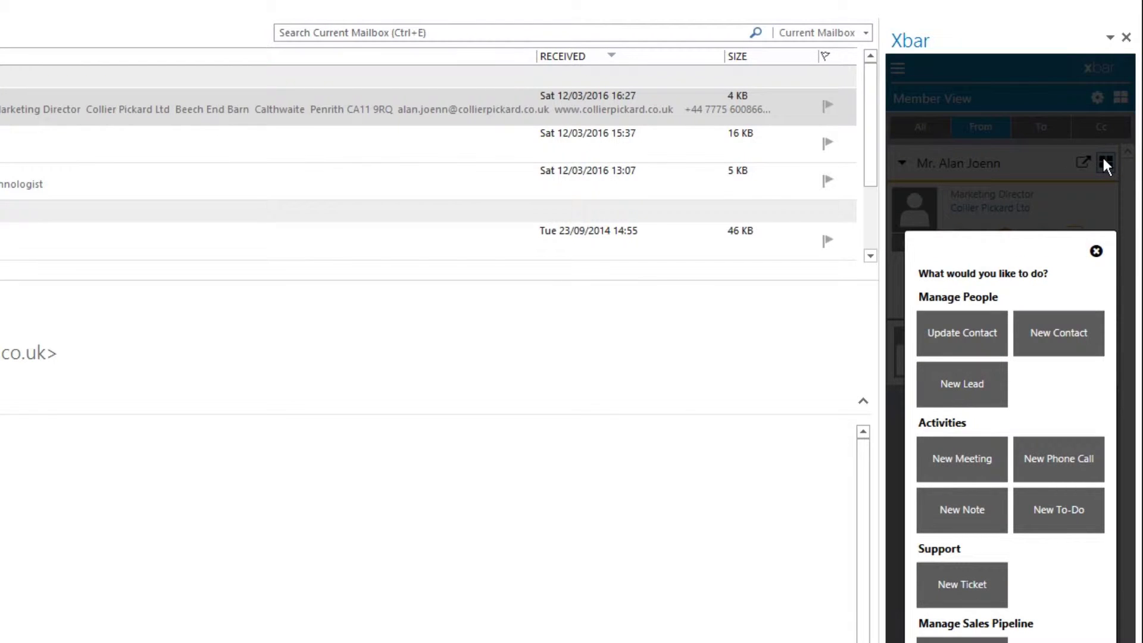
pyautogui.click(962, 510)
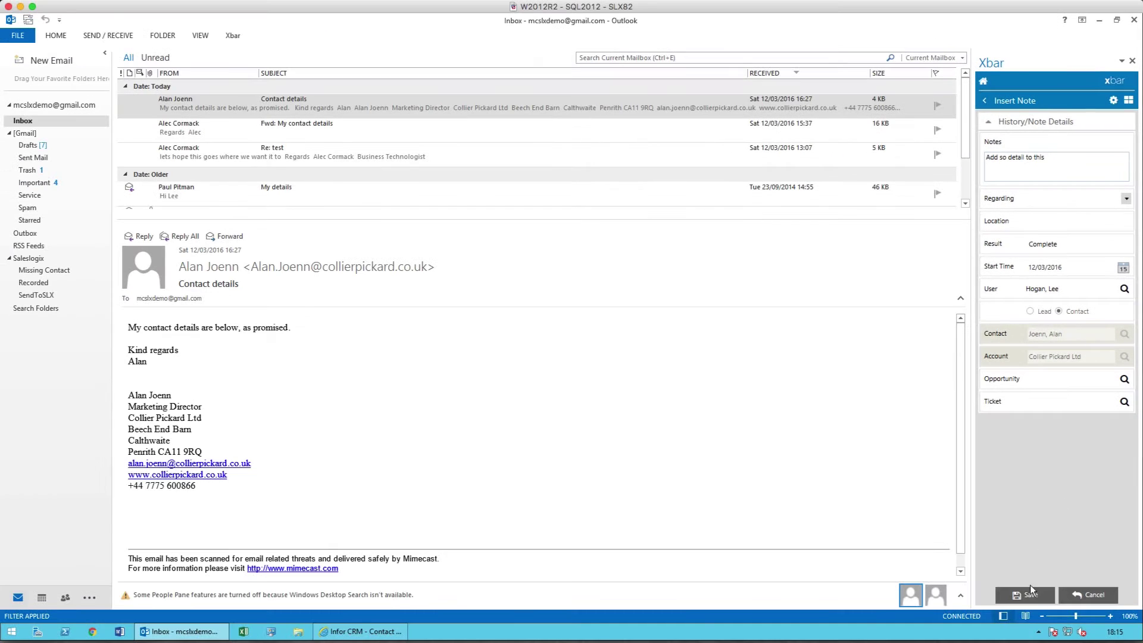
pyautogui.click(1030, 591)
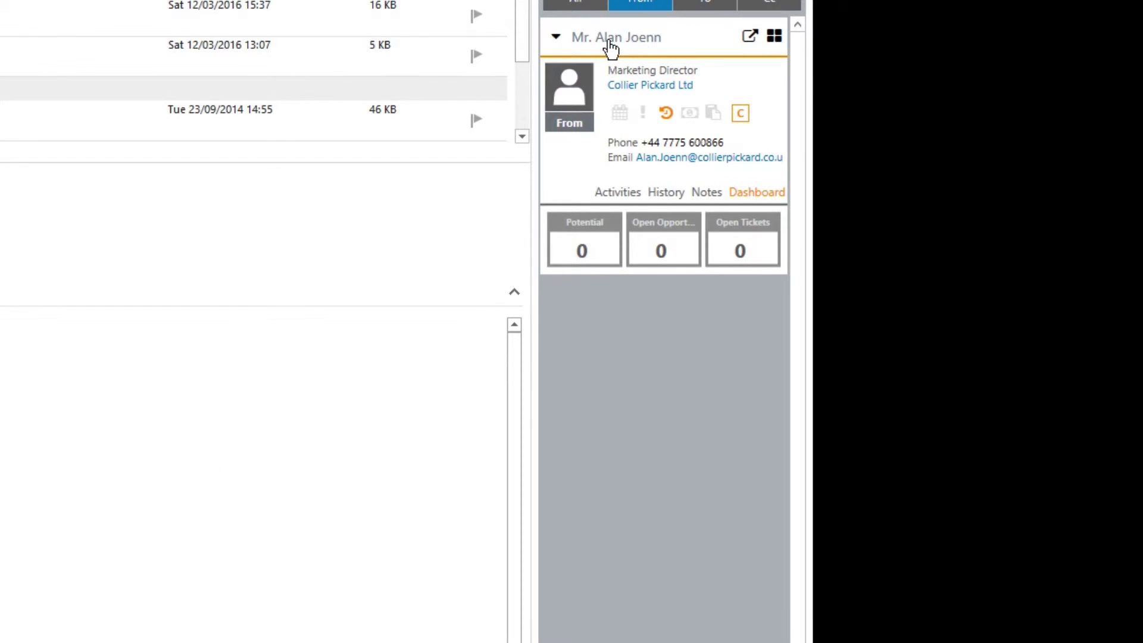
pyautogui.click(610, 42)
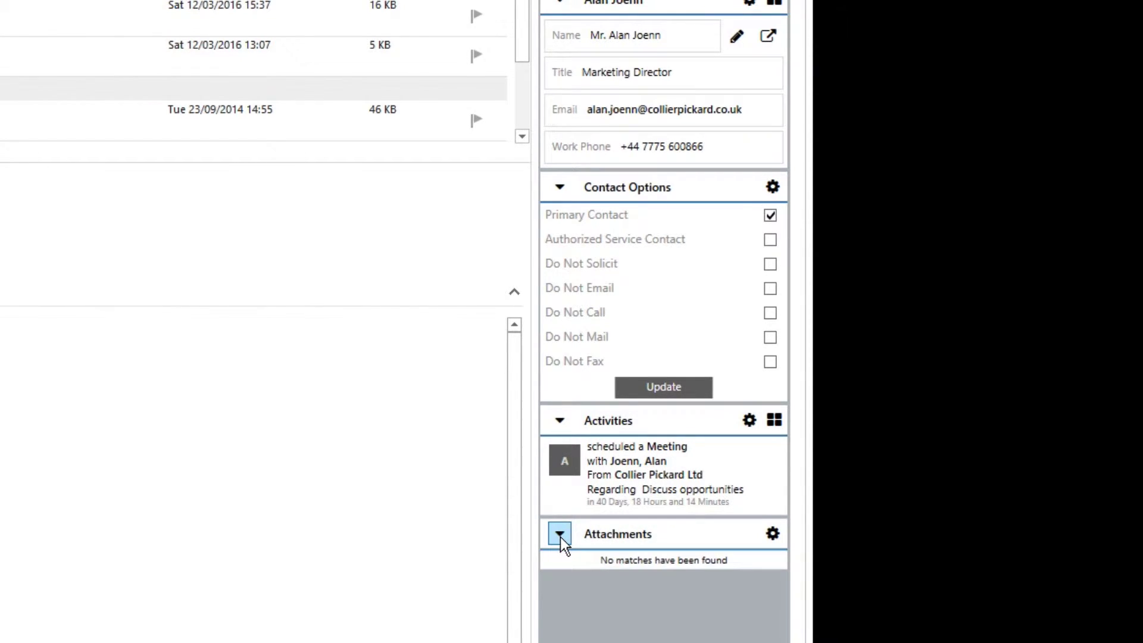
pyautogui.click(660, 449)
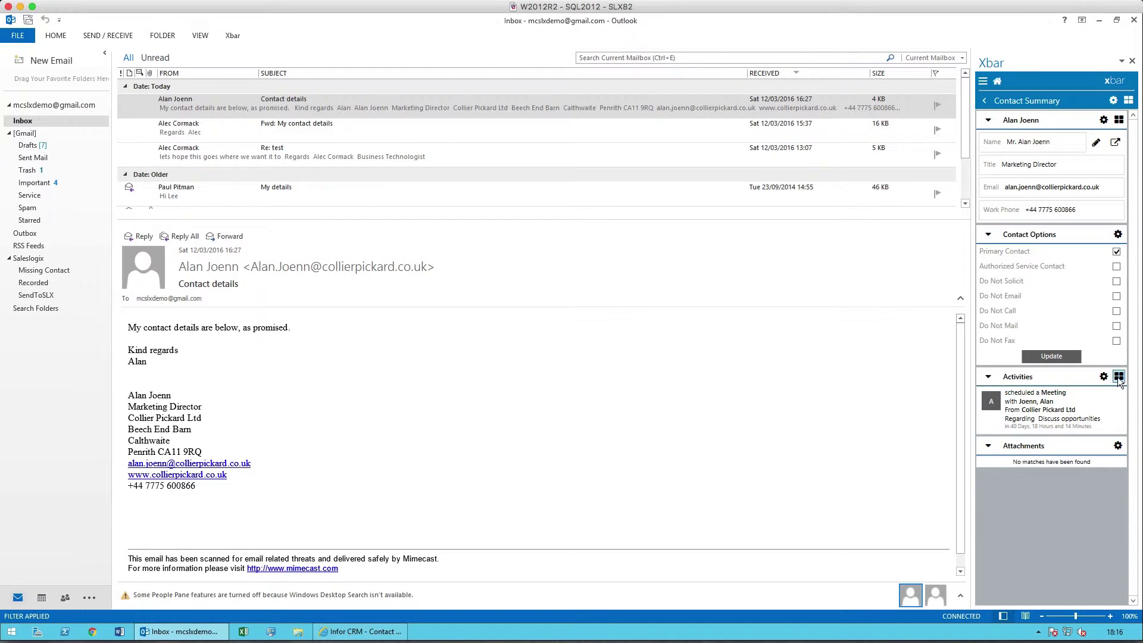
pyautogui.click(1118, 377)
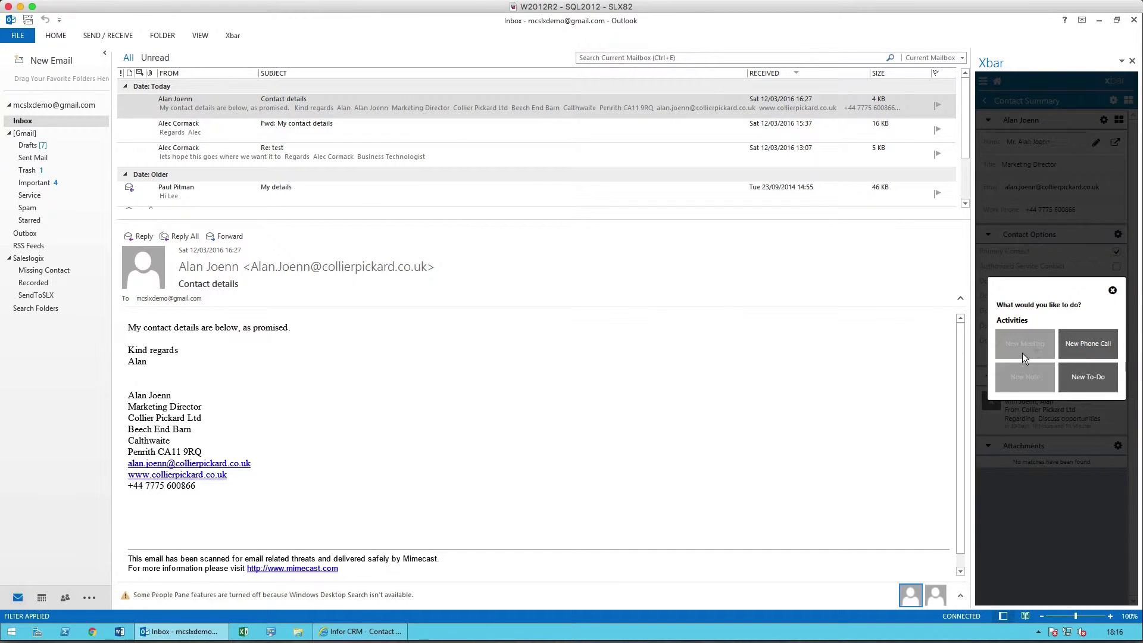
pyautogui.click(1079, 371)
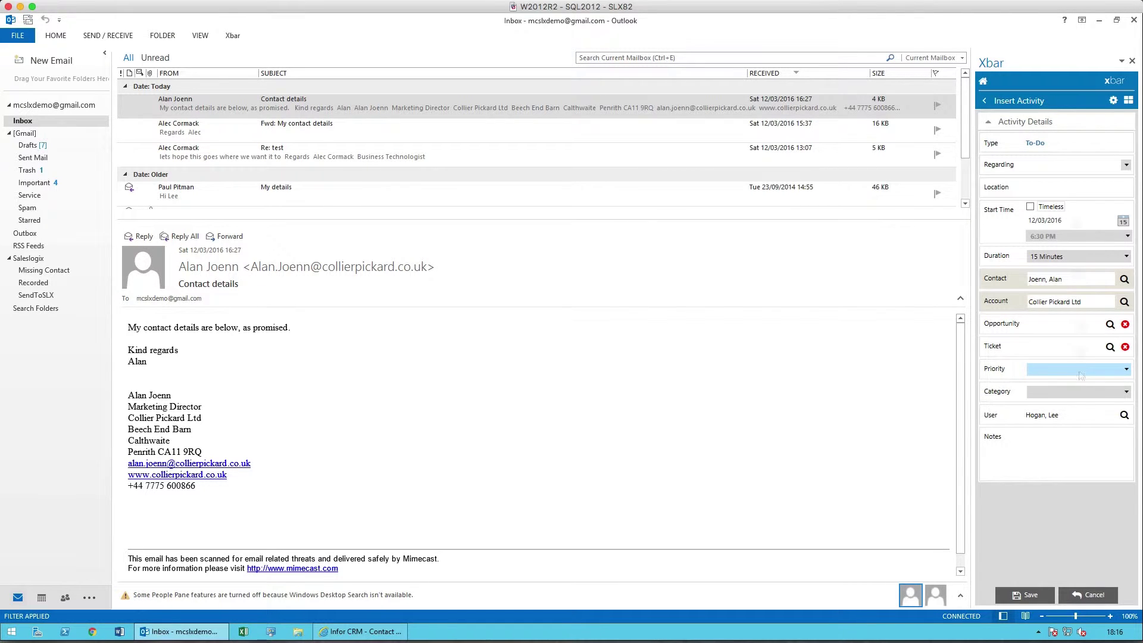
pyautogui.click(1125, 165)
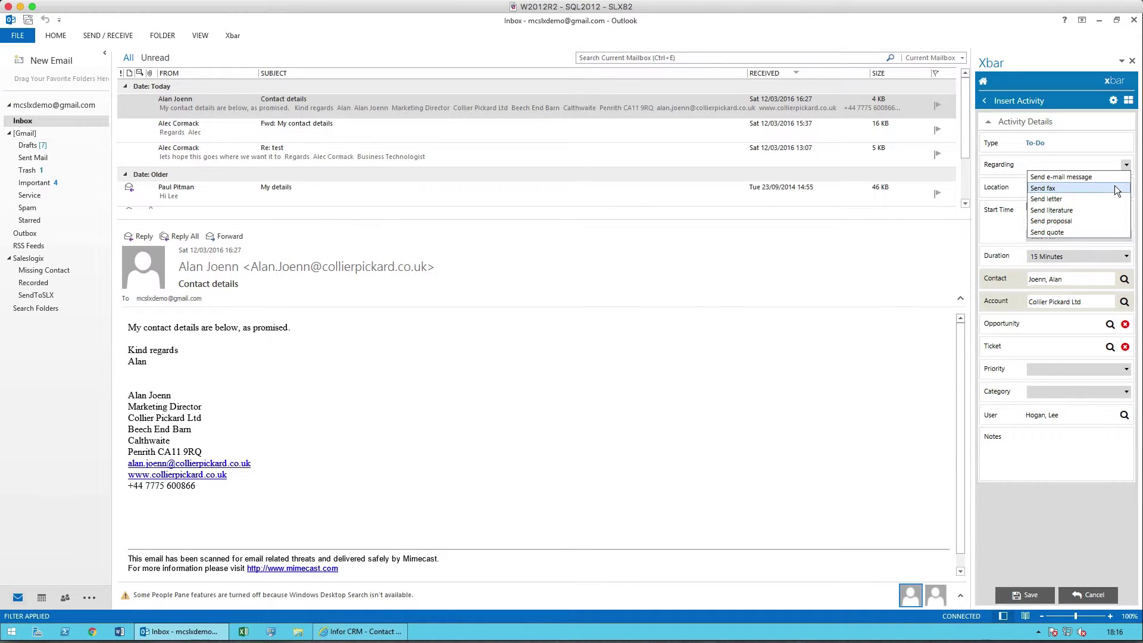
pyautogui.click(1125, 167)
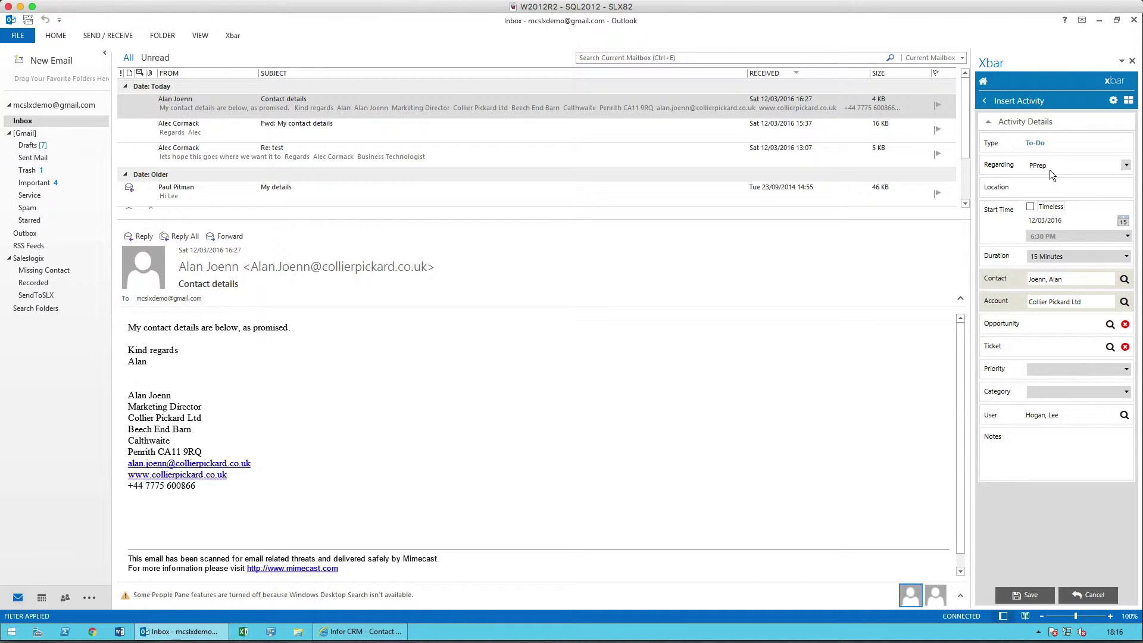
pyautogui.press('BackSpace')
pyautogui.click(1057, 189)
pyautogui.write('Inverness')
# Set the Prep to-do's start to 22 April 2016, 10:00 AM, and save it.
pyautogui.click(1123, 221)
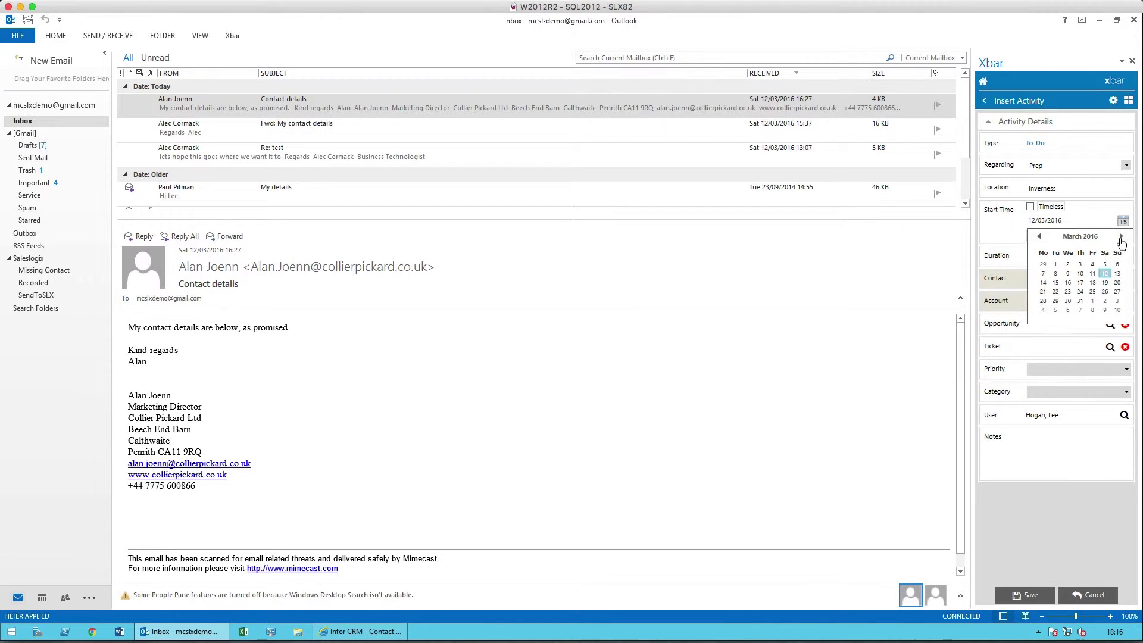
pyautogui.click(1120, 236)
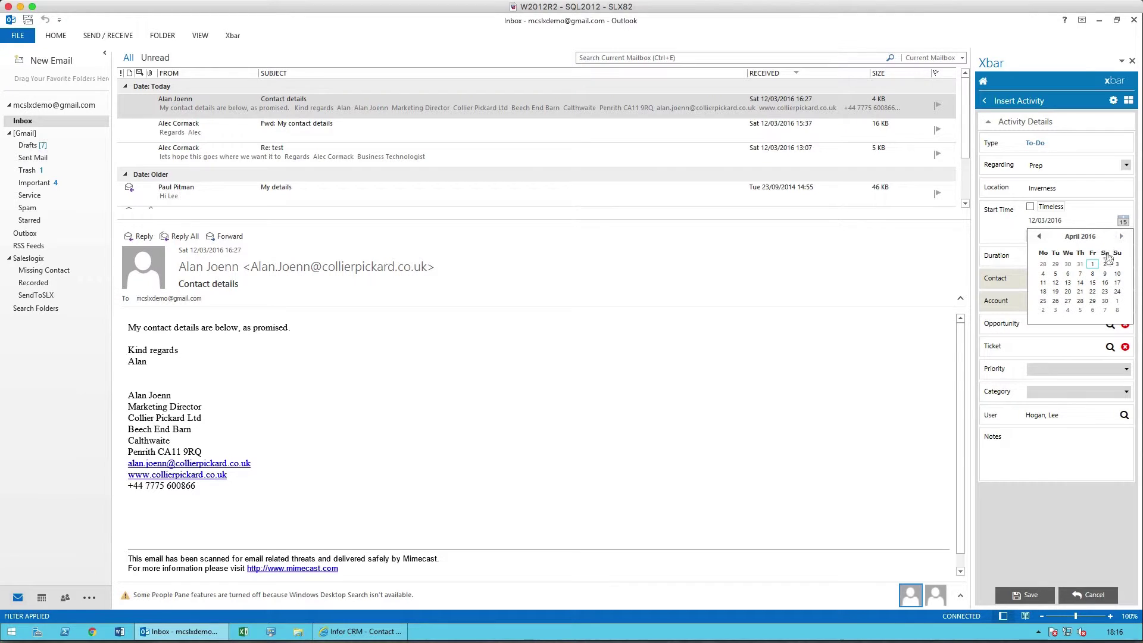
pyautogui.click(1092, 291)
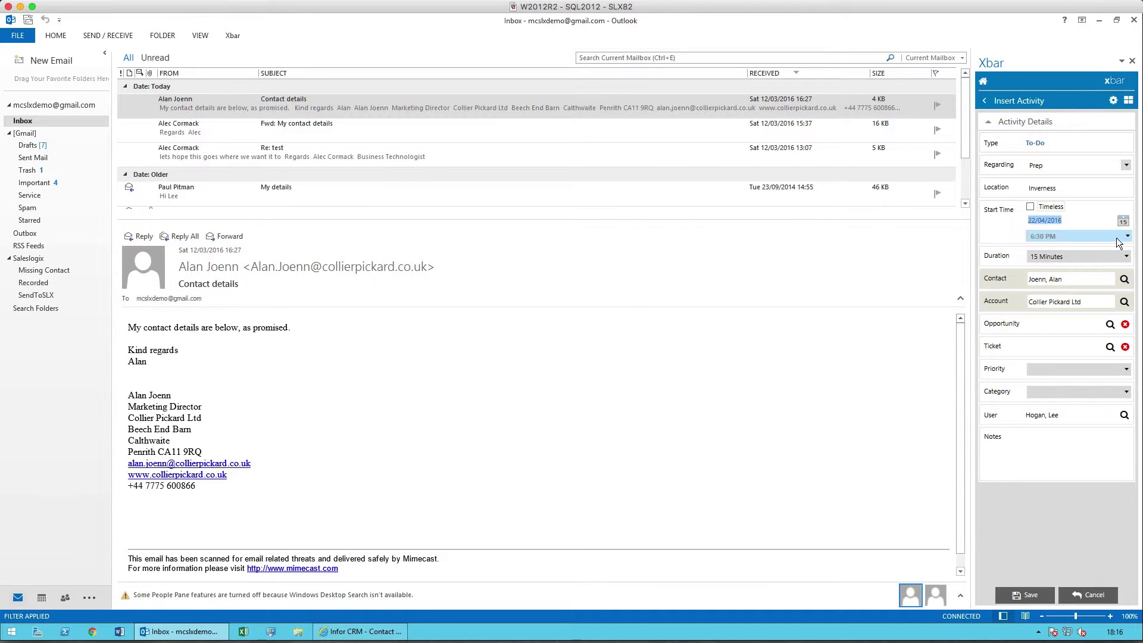
pyautogui.click(1072, 238)
pyautogui.scroll(8, 1075, 255)
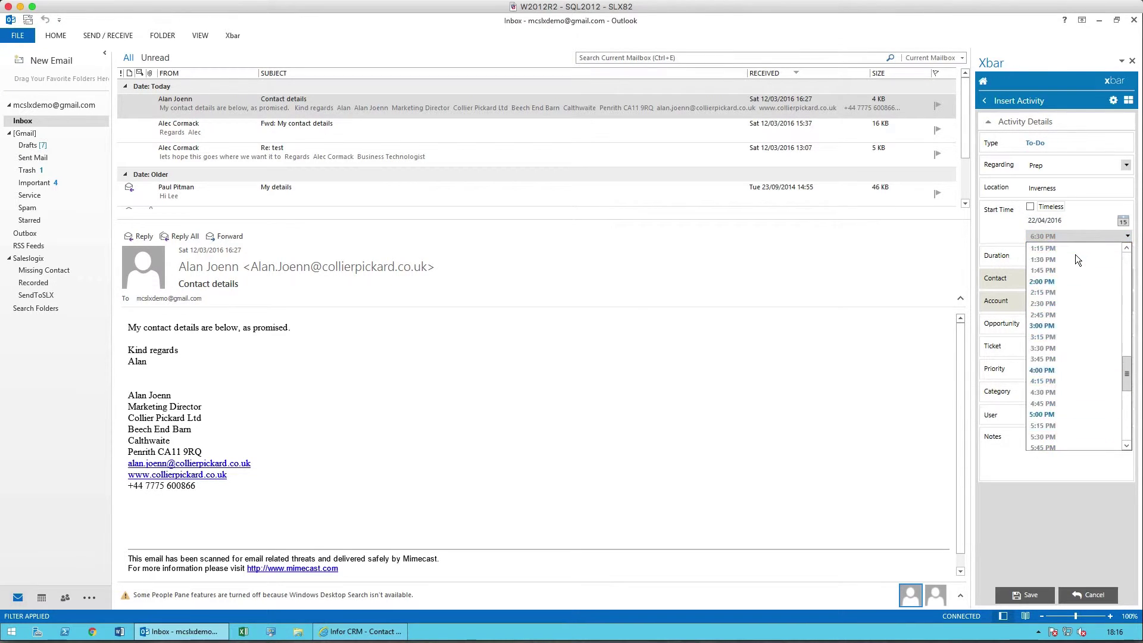
pyautogui.scroll(4, 1073, 256)
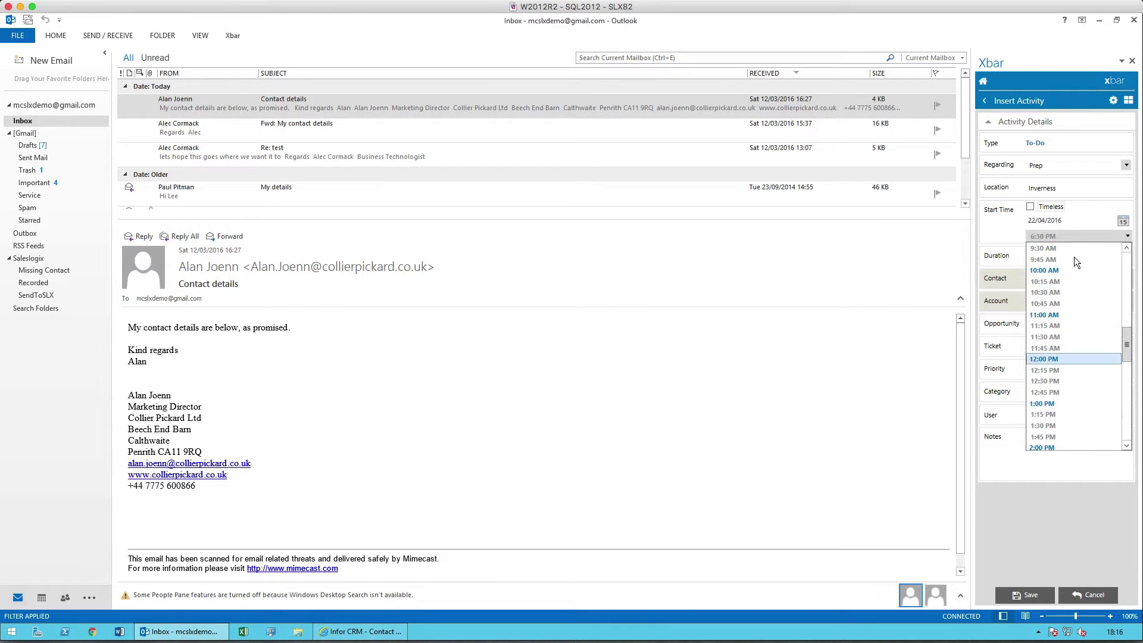
pyautogui.click(1072, 268)
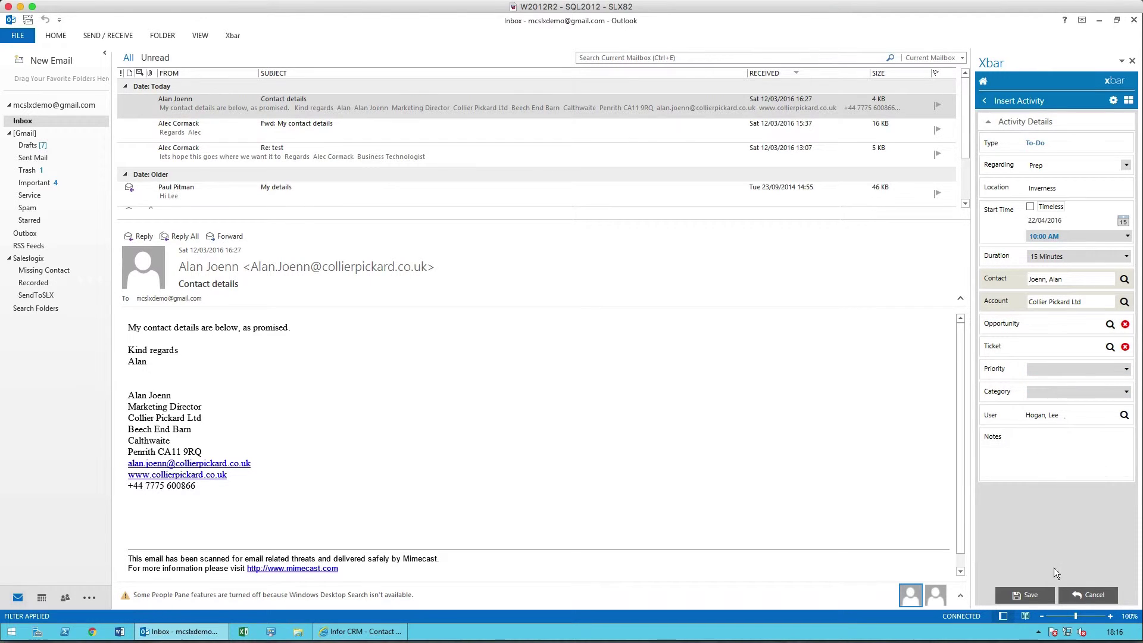
pyautogui.click(1038, 596)
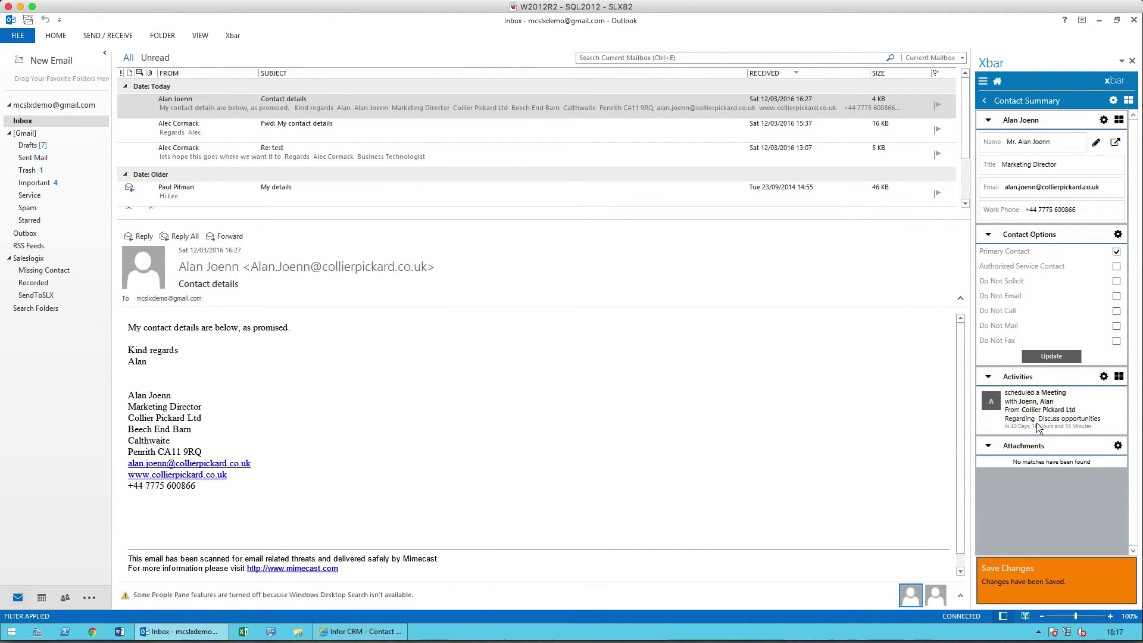
pyautogui.click(1050, 357)
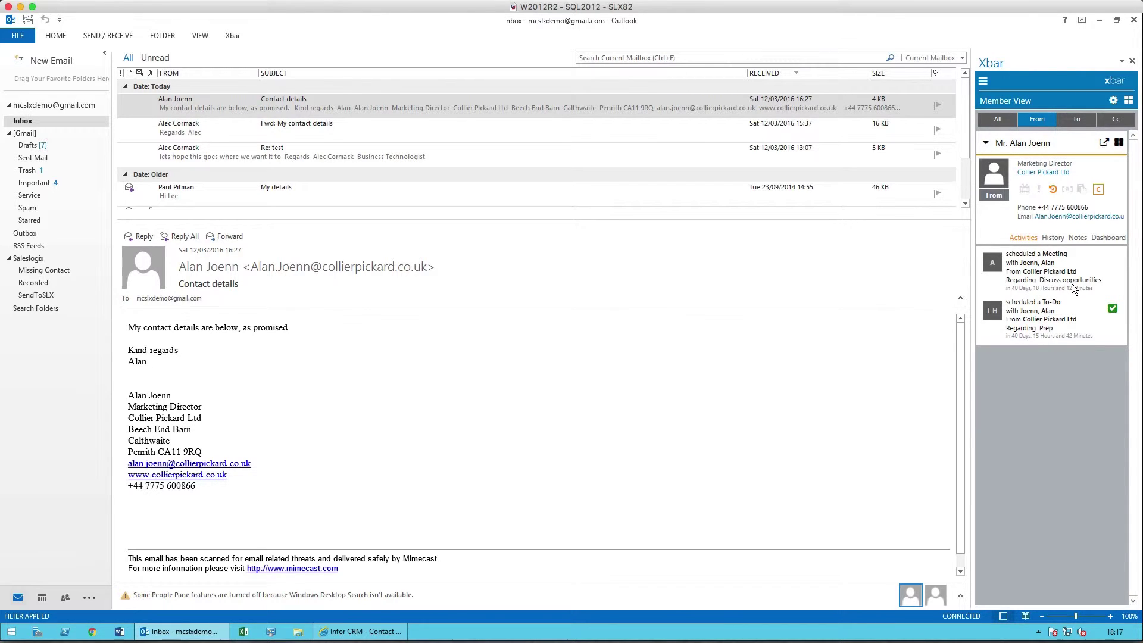
pyautogui.click(1057, 241)
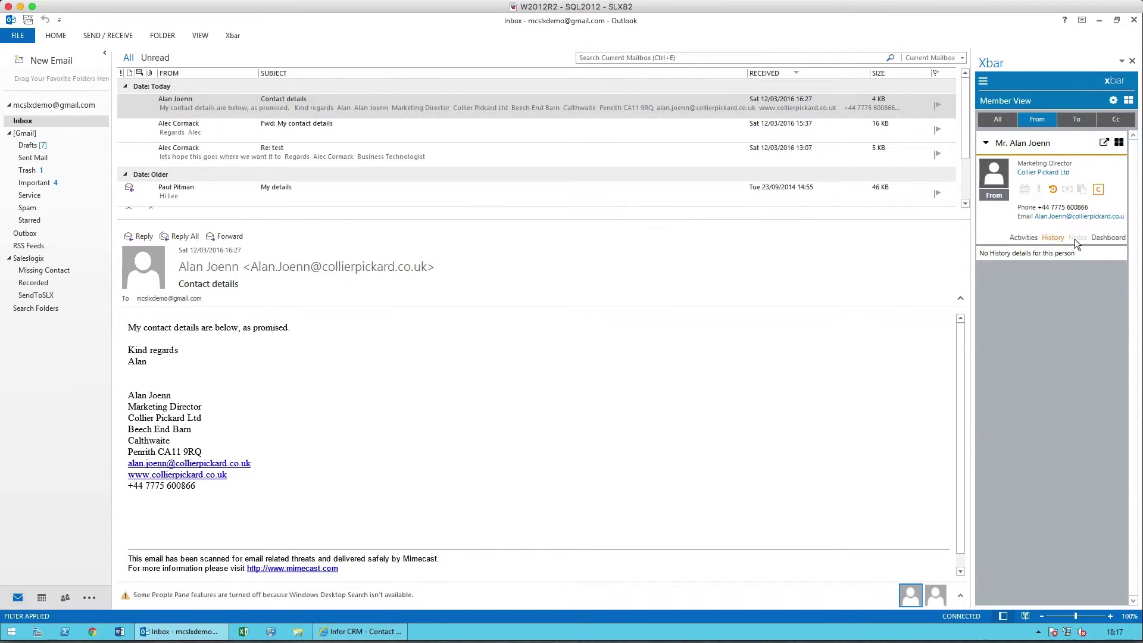
pyautogui.click(1075, 238)
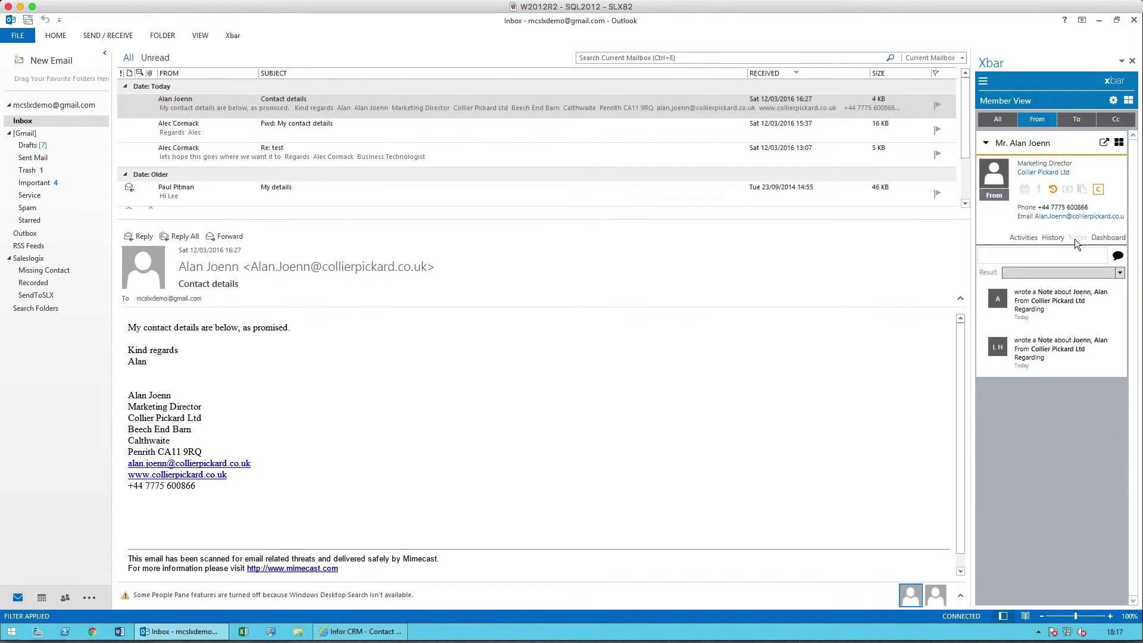
pyautogui.click(1061, 253)
pyautogui.write('A new note')
pyautogui.click(1118, 256)
pyautogui.click(1048, 291)
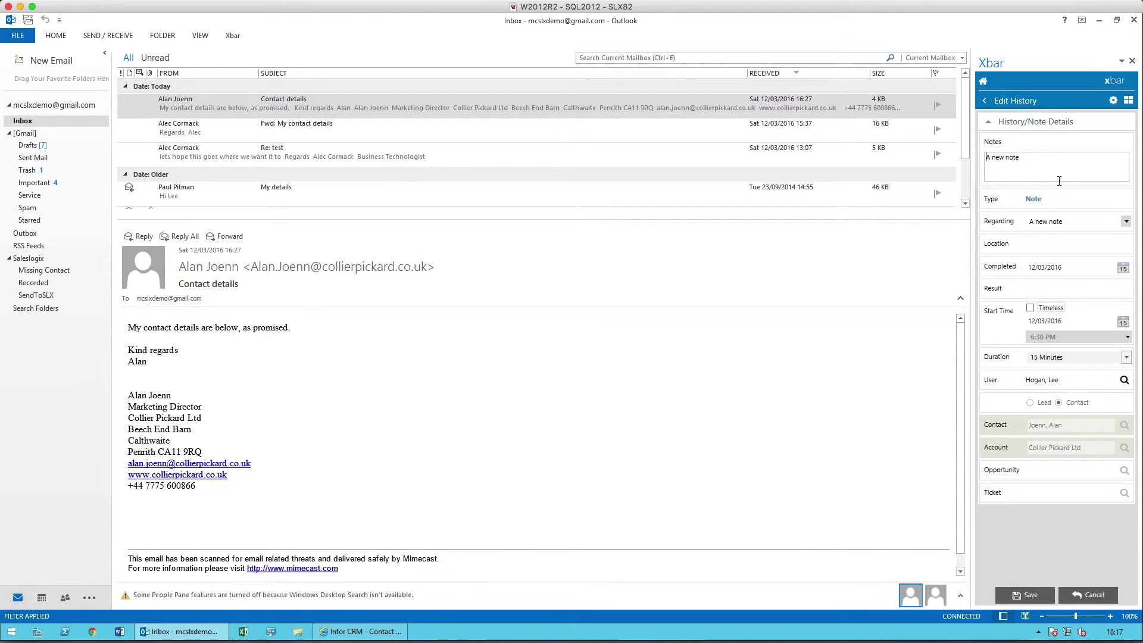
pyautogui.click(986, 100)
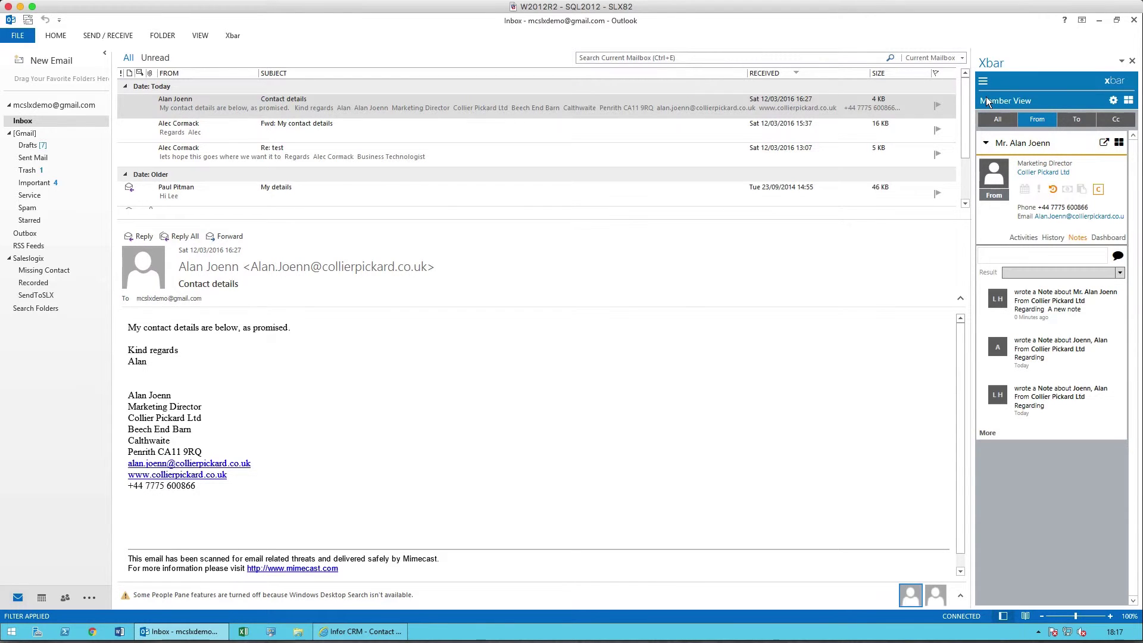
pyautogui.press('Down')
pyautogui.press('Down')
pyautogui.press('Down')
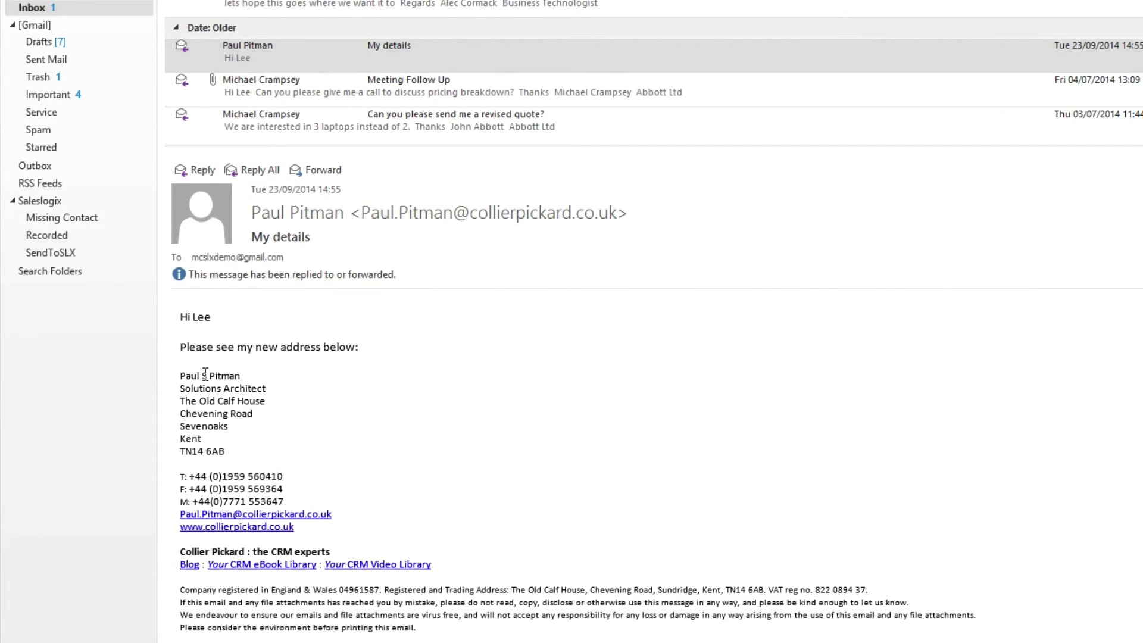
pyautogui.moveTo(179, 376); pyautogui.dragTo(337, 510)
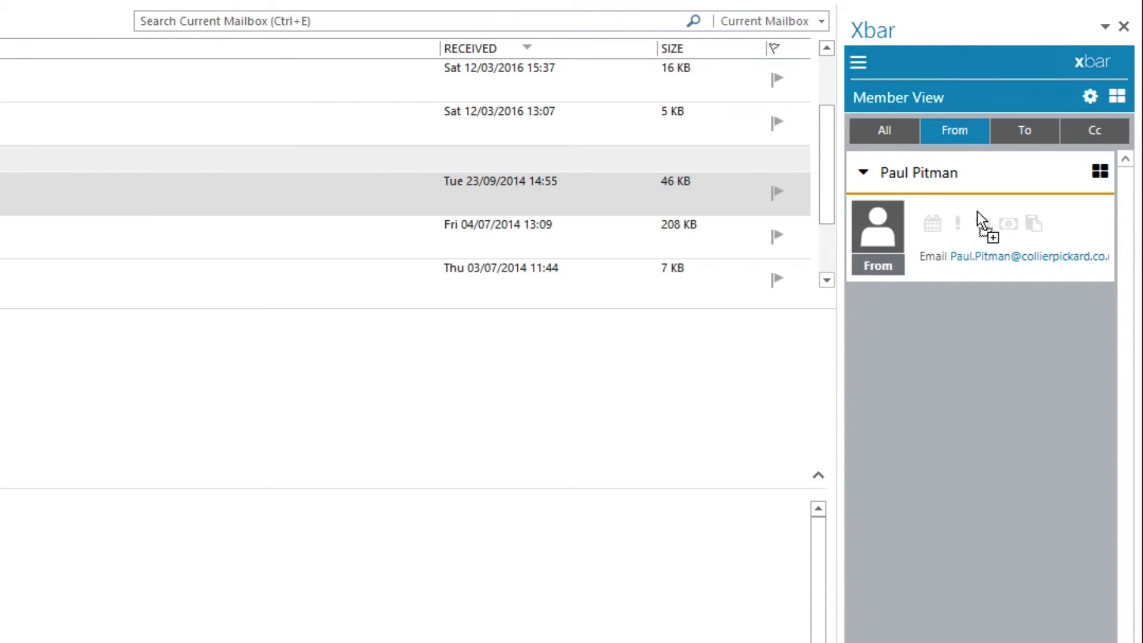
pyautogui.moveTo(977, 211); pyautogui.dragTo(976, 210)
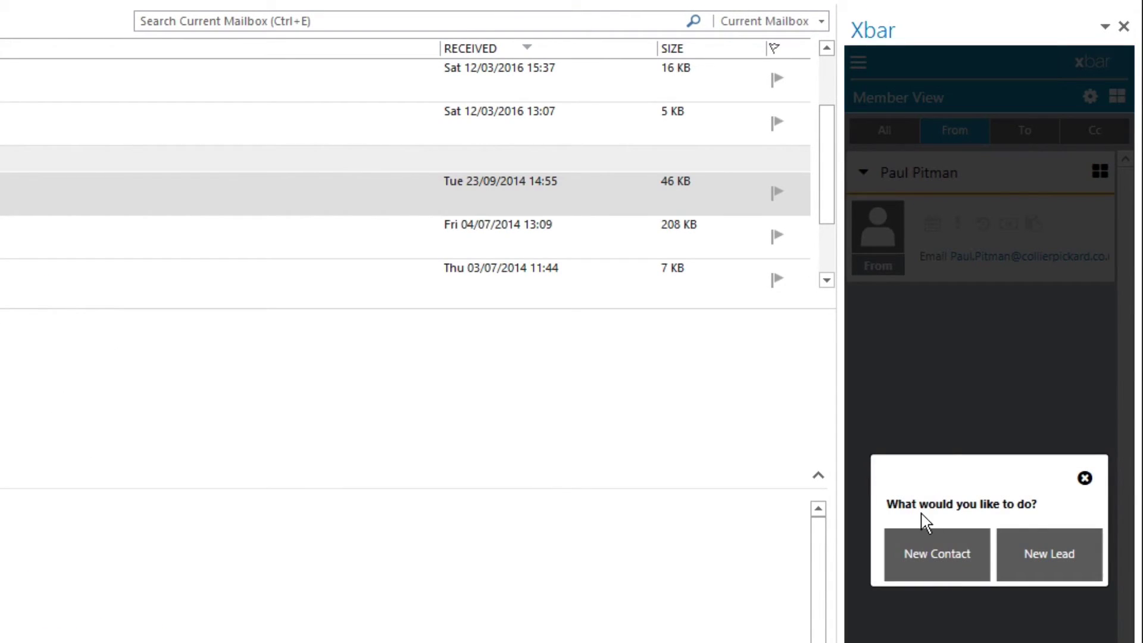
pyautogui.click(936, 559)
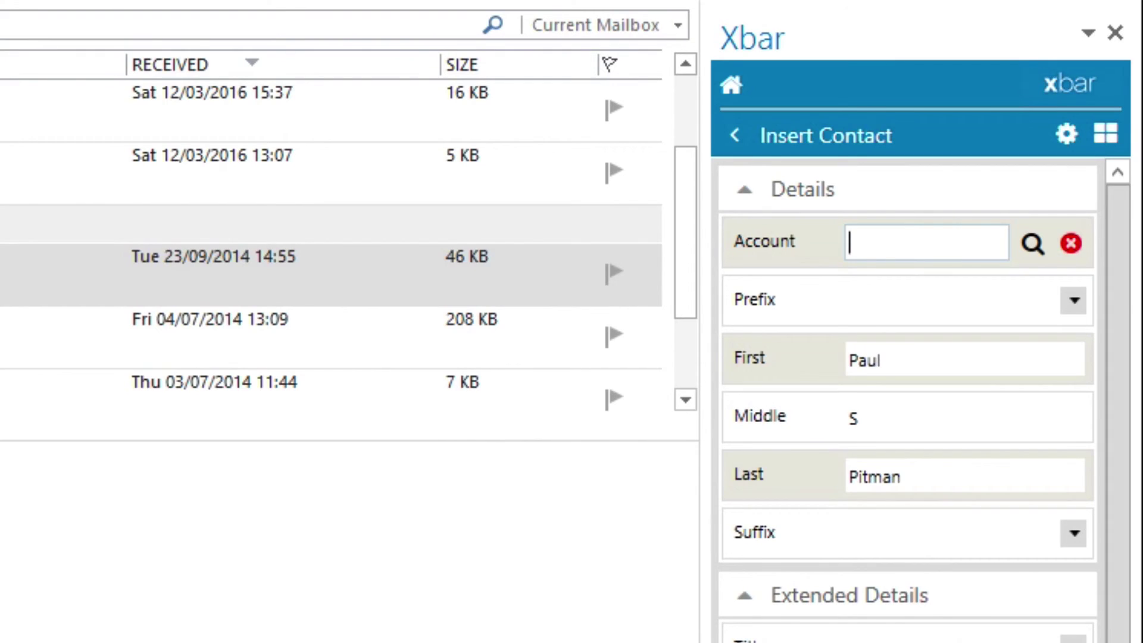
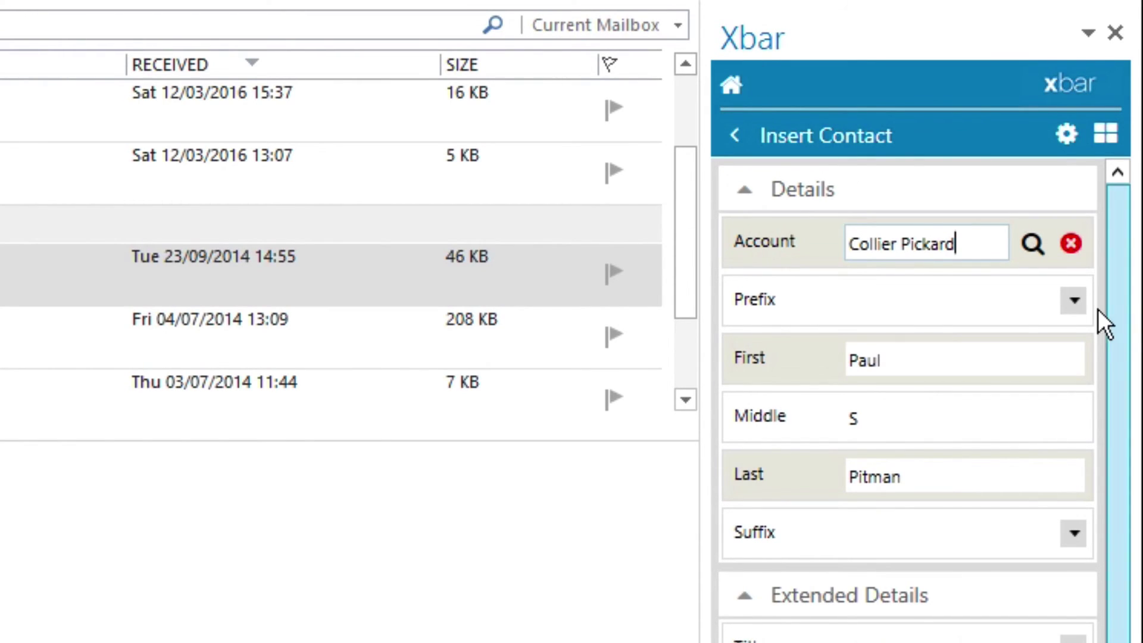
pyautogui.click(1074, 302)
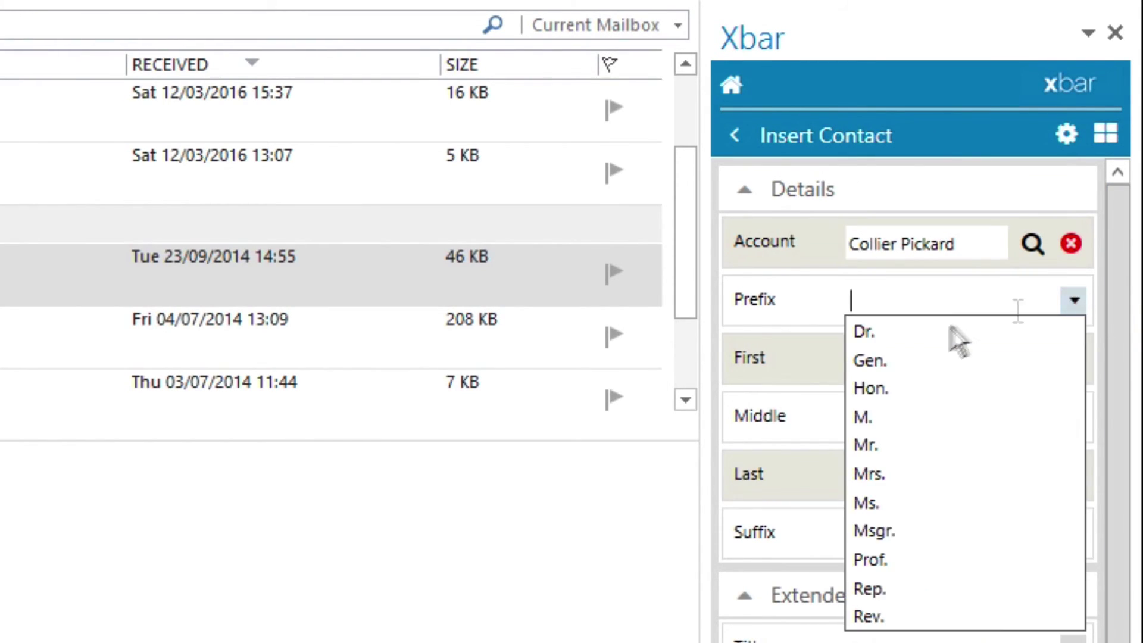
pyautogui.click(887, 441)
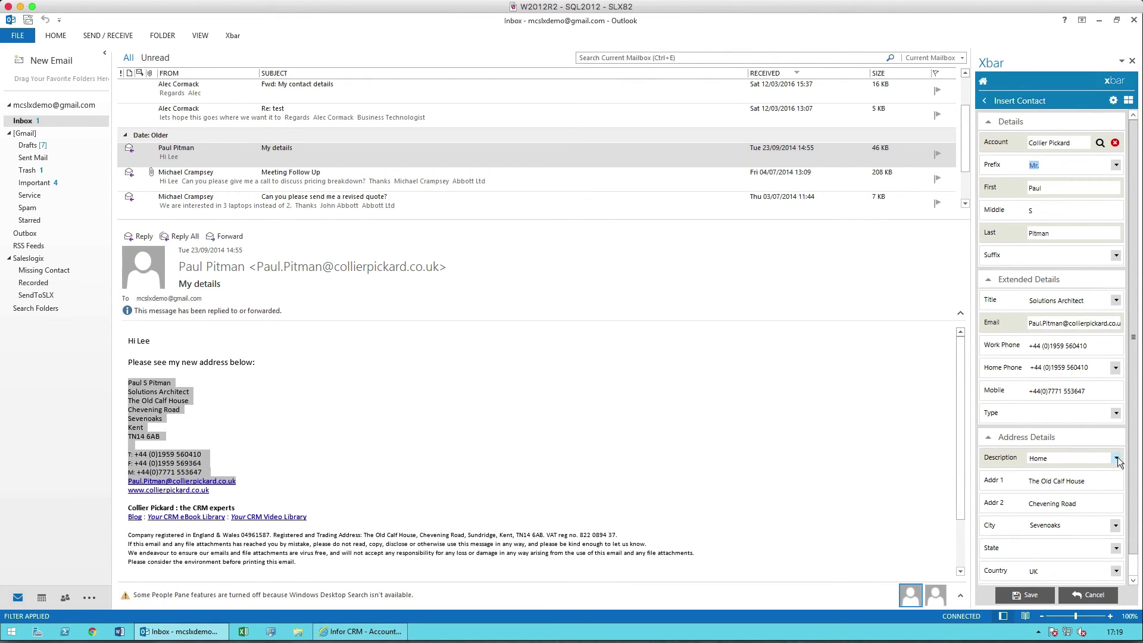
pyautogui.scroll(-1, 1118, 465)
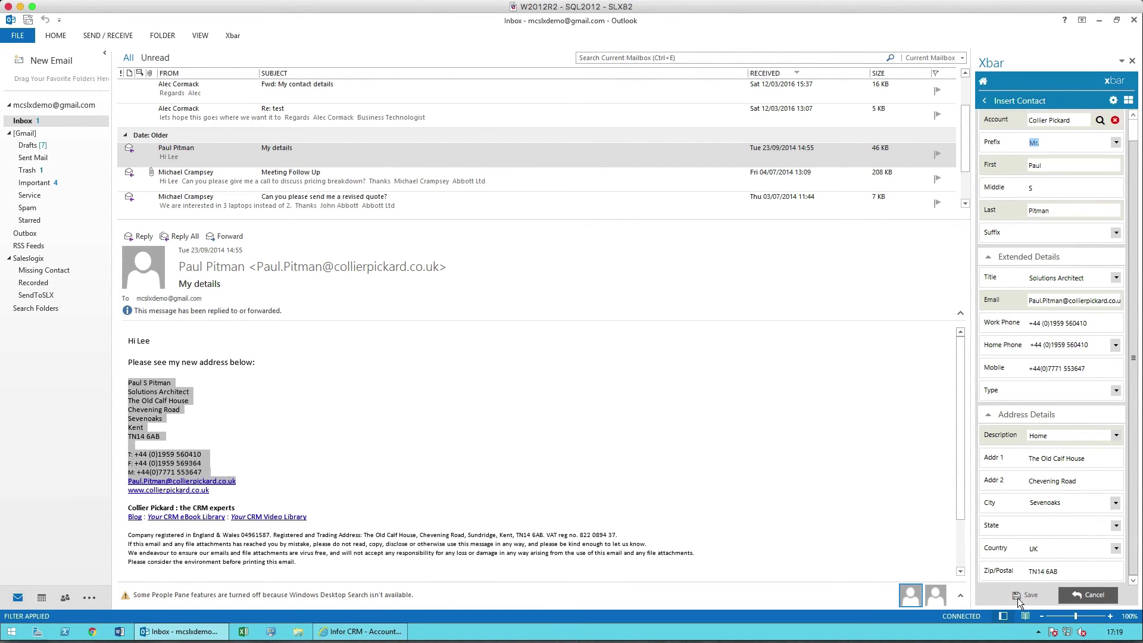
pyautogui.click(1020, 594)
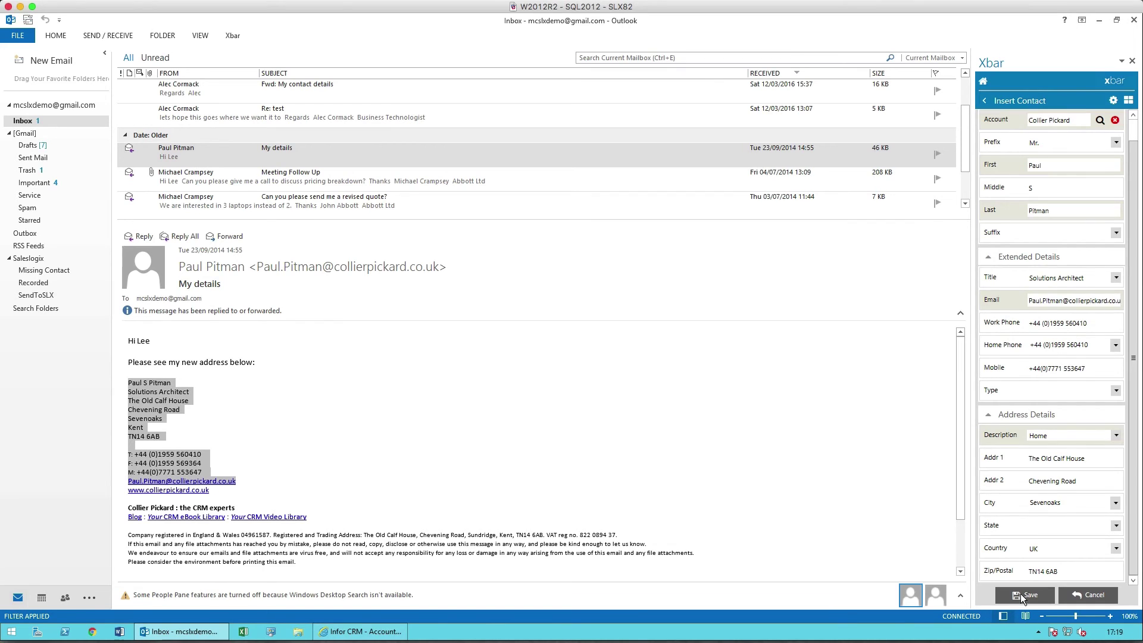